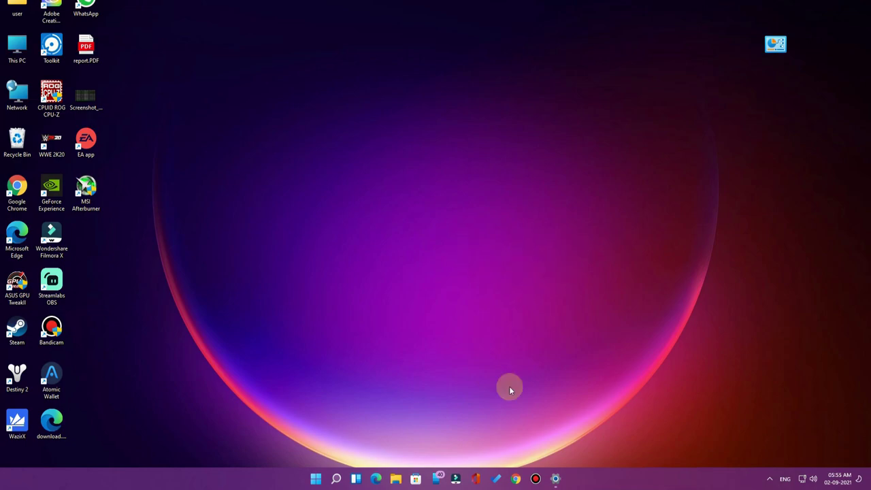
# Open Settings and go to the System > Display page.
pyautogui.click(556, 479)
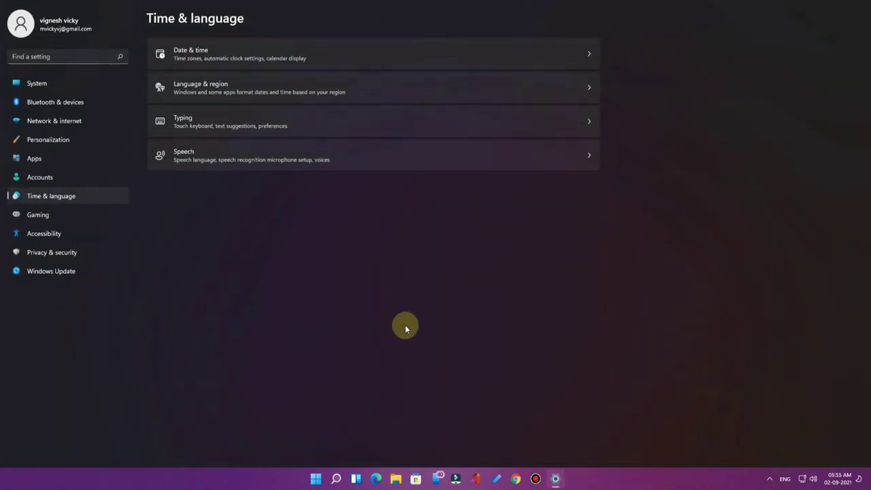
pyautogui.click(44, 84)
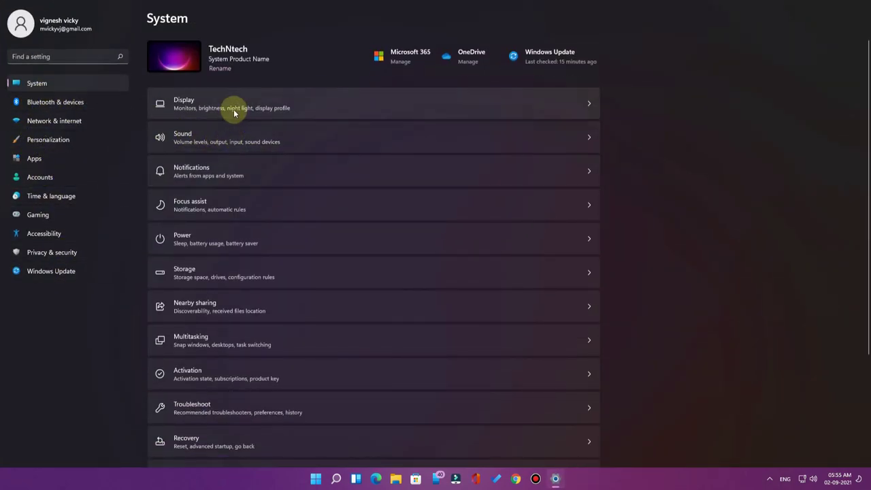
pyautogui.click(272, 107)
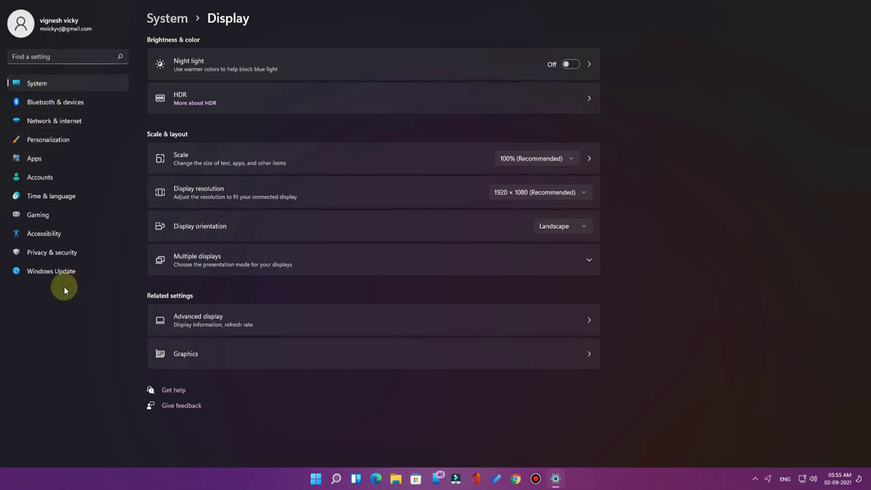
# In Personalization > Taskbar, turn Task view on and then off again.
pyautogui.click(56, 142)
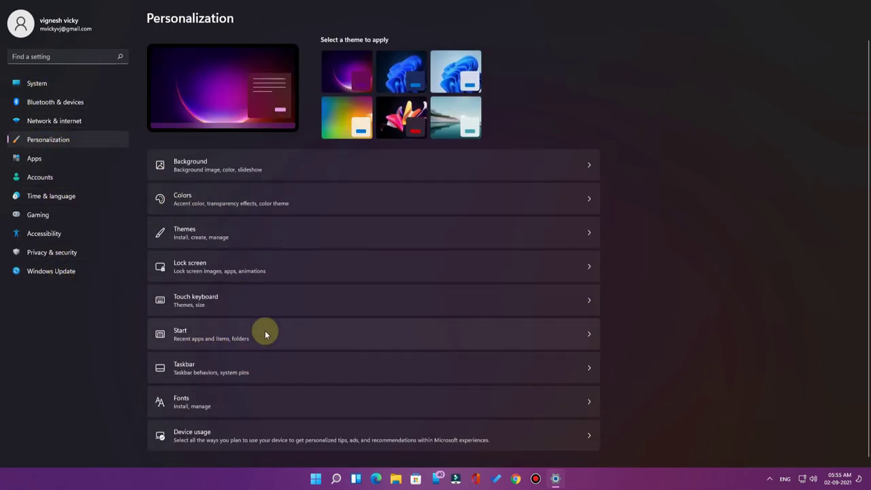
pyautogui.click(279, 376)
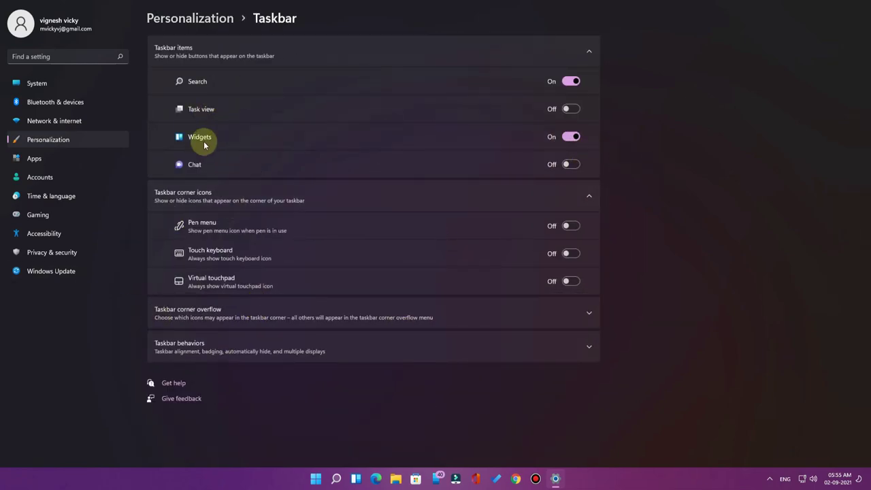
pyautogui.click(570, 109)
pyautogui.click(570, 109)
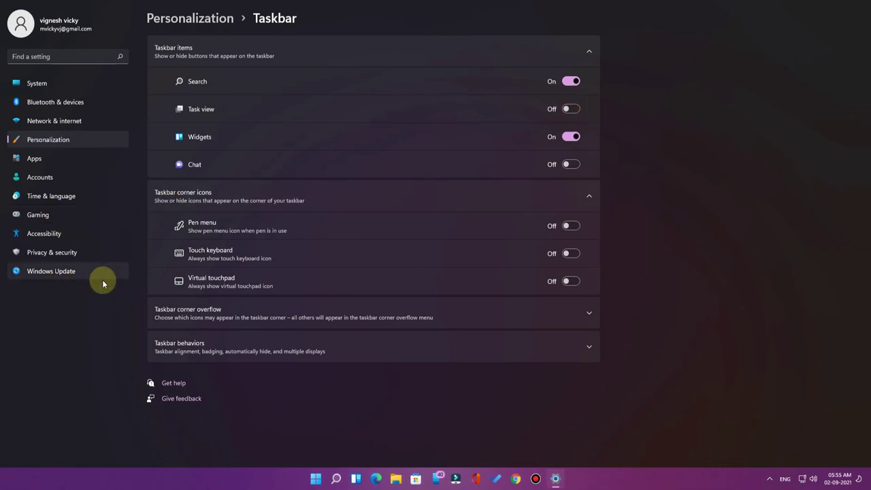
# Browse Accessibility, Privacy & security, Time & language, Gaming and Accounts, ending on Personalization.
pyautogui.click(68, 233)
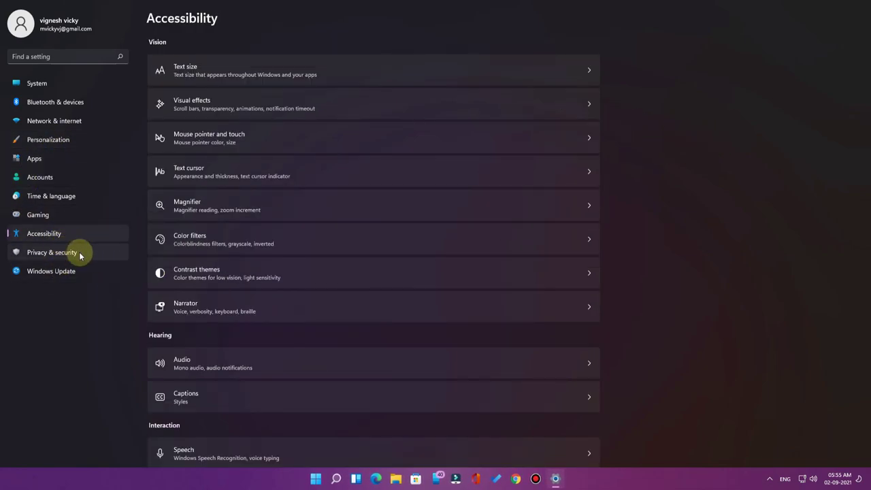
pyautogui.click(74, 251)
pyautogui.click(88, 196)
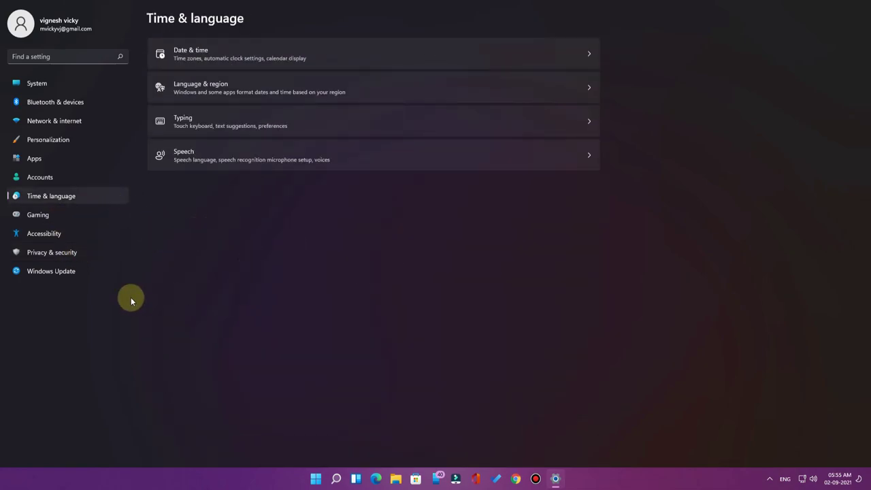
pyautogui.click(68, 219)
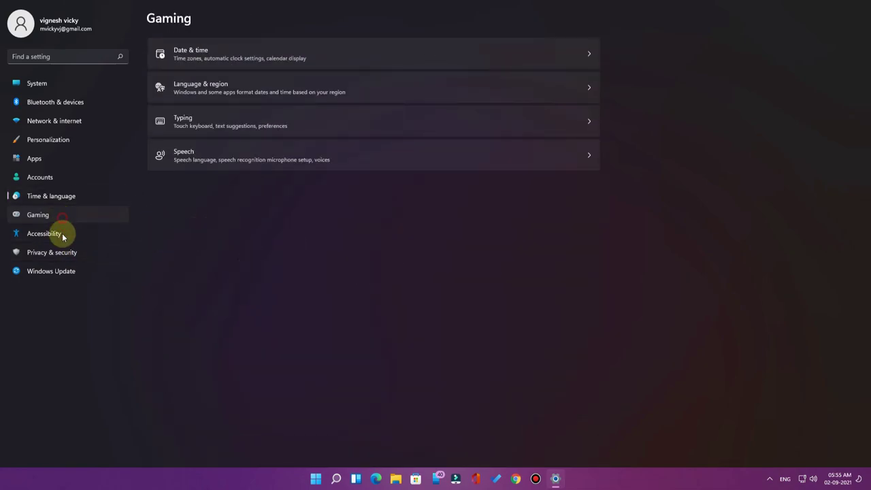
pyautogui.click(59, 176)
pyautogui.click(66, 139)
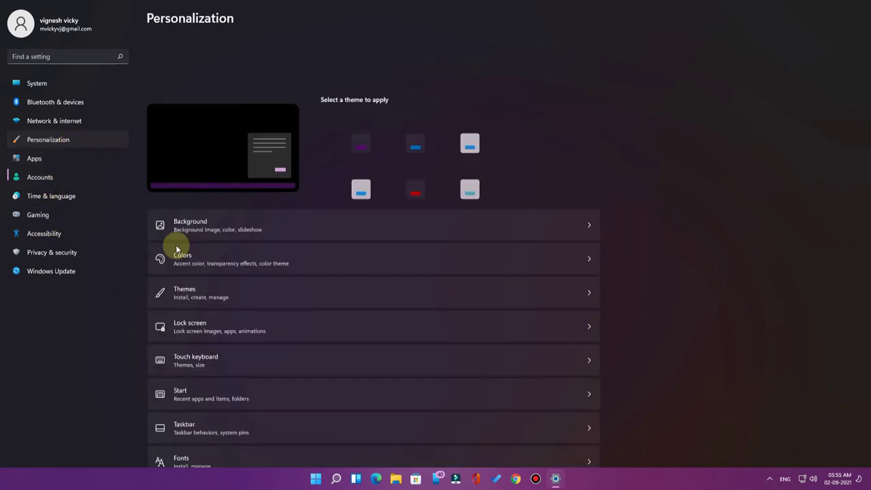
# Close Settings and open the desktop all-tasks folder, scrolling through its categories.
pyautogui.click(820, 1)
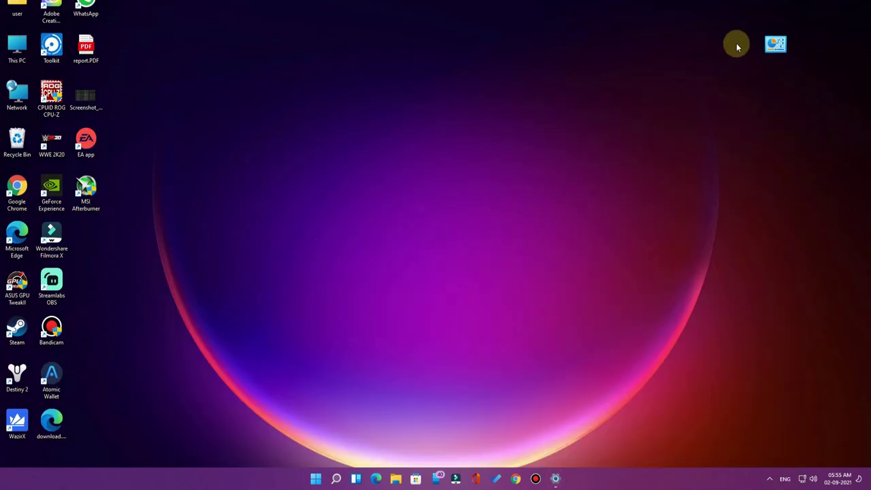
pyautogui.doubleClick(766, 44)
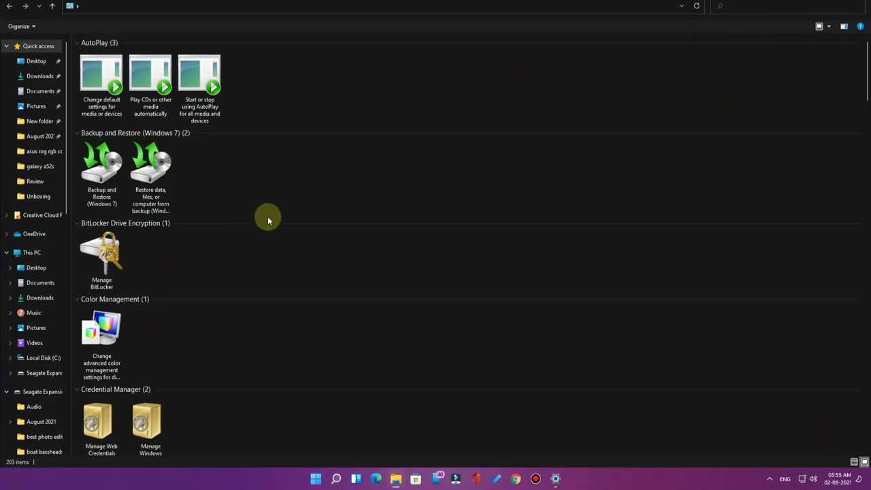
pyautogui.scroll(-15, 267, 218)
pyautogui.scroll(-12, 268, 220)
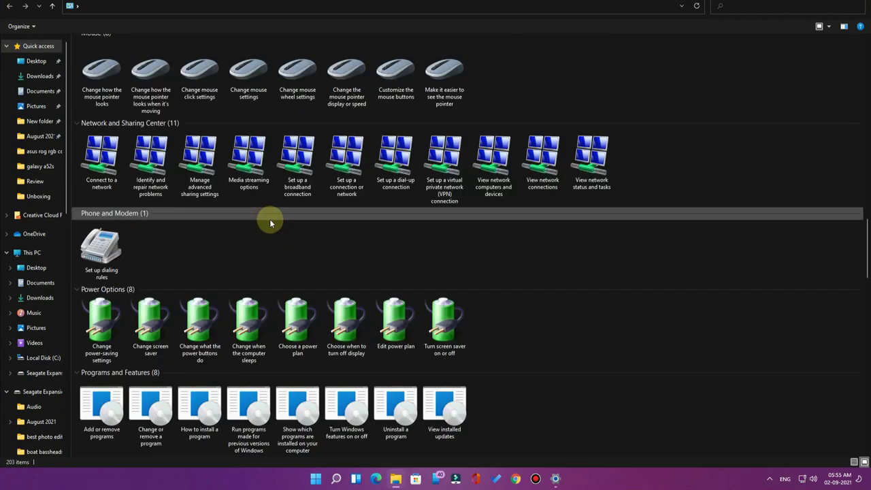
pyautogui.scroll(-2, 292, 266)
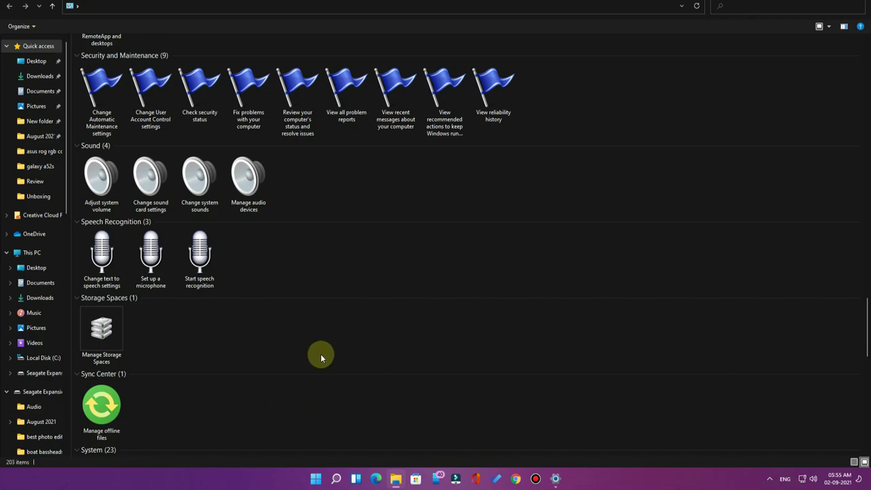
pyautogui.scroll(10, 321, 354)
pyautogui.scroll(4, 327, 360)
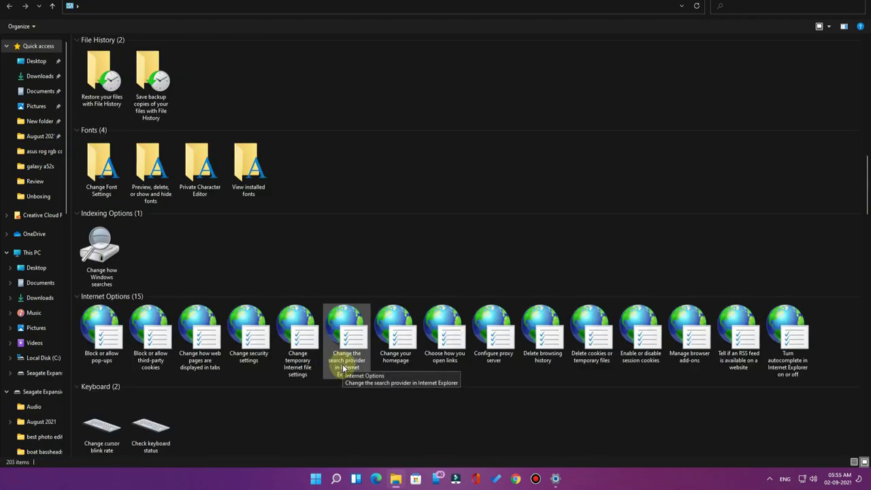
pyautogui.scroll(5, 344, 364)
pyautogui.scroll(9, 343, 368)
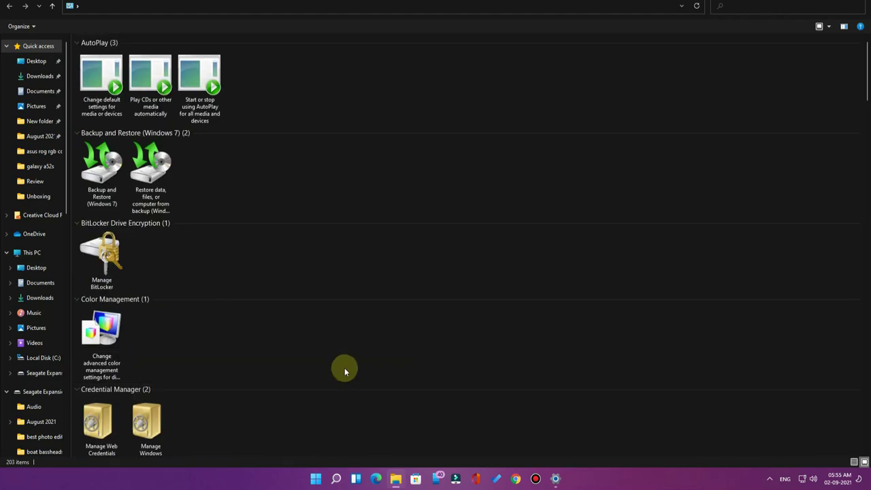
# Scroll further through the Control Panel task list, then return to the desktop.
pyautogui.scroll(-8, 288, 311)
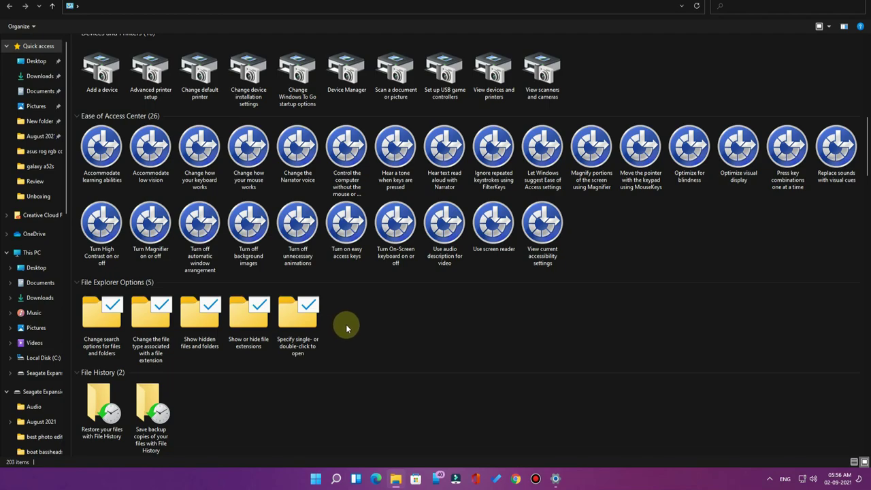
pyautogui.scroll(-4, 319, 365)
pyautogui.scroll(5, 292, 357)
pyautogui.scroll(6, 293, 356)
pyautogui.scroll(-5, 293, 356)
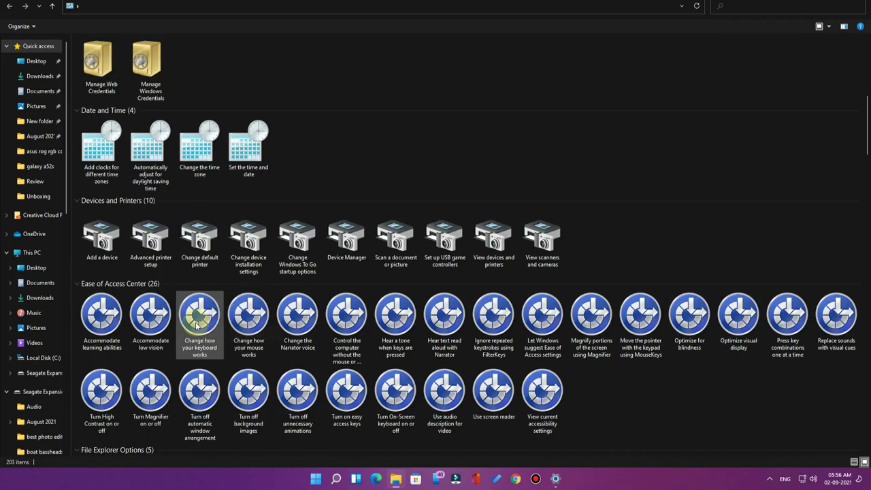
pyautogui.scroll(-3, 320, 326)
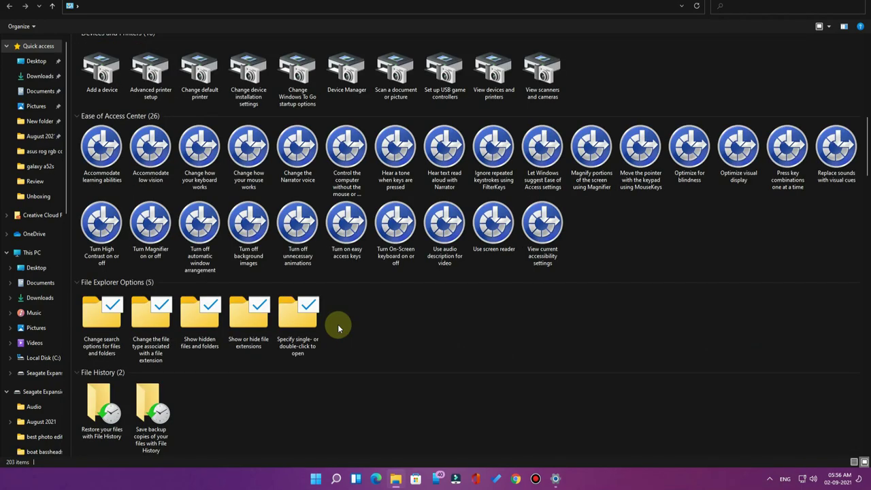
pyautogui.scroll(-3, 338, 324)
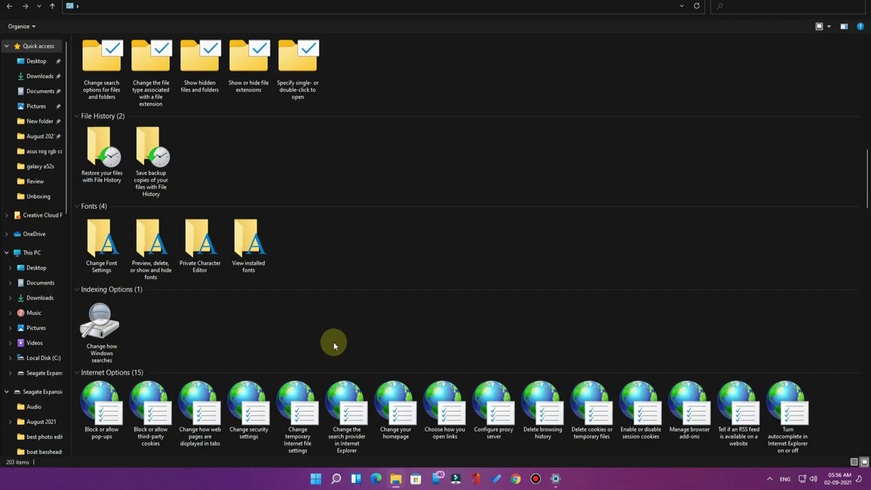
pyautogui.scroll(-3, 334, 346)
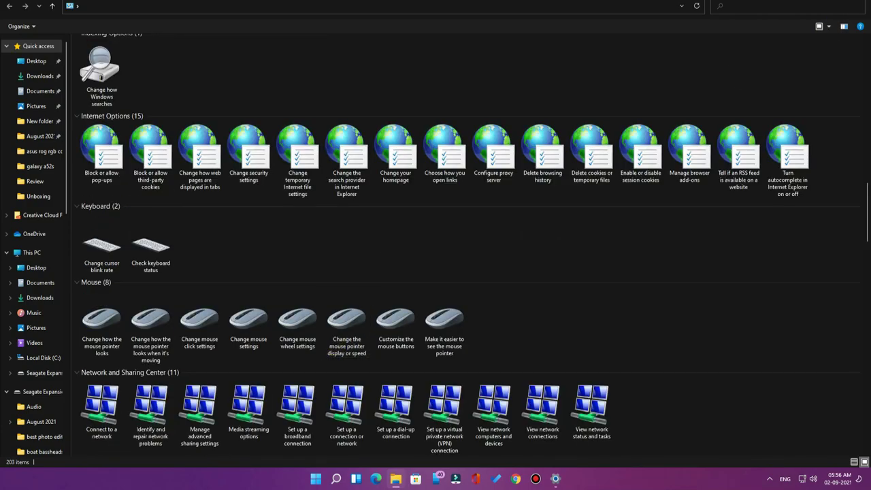
pyautogui.press('super+d')
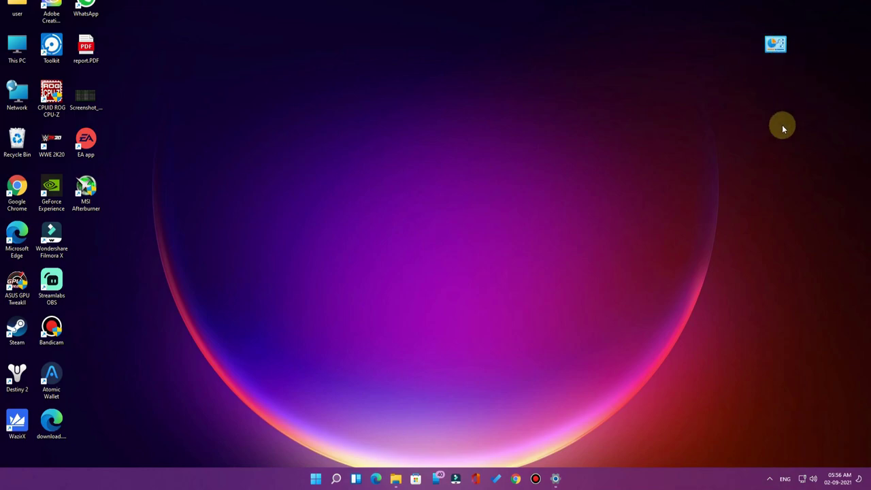
# Delete the all-tasks shortcut from the desktop, refresh, and bring up the desktop menu again.
pyautogui.press('Delete')
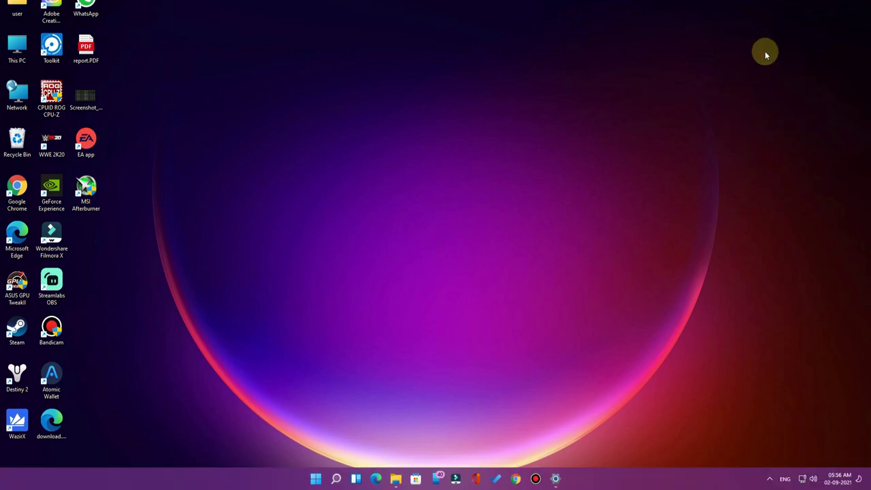
pyautogui.rightClick(644, 91)
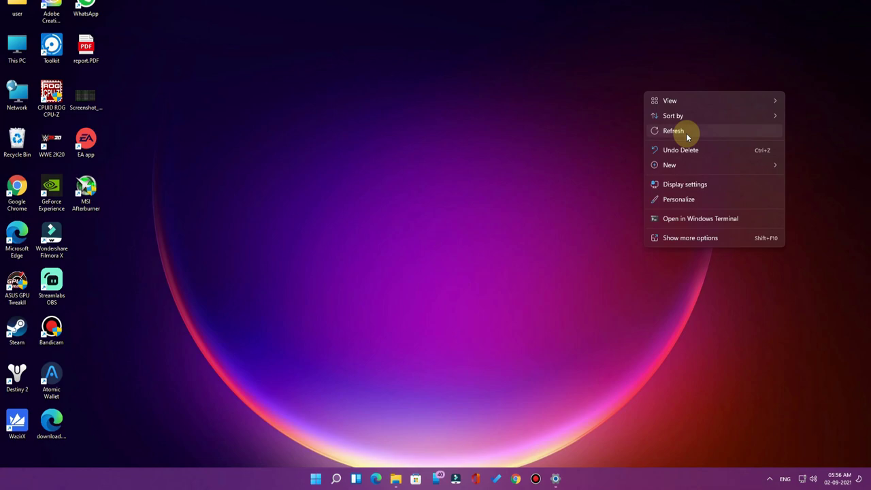
pyautogui.click(687, 132)
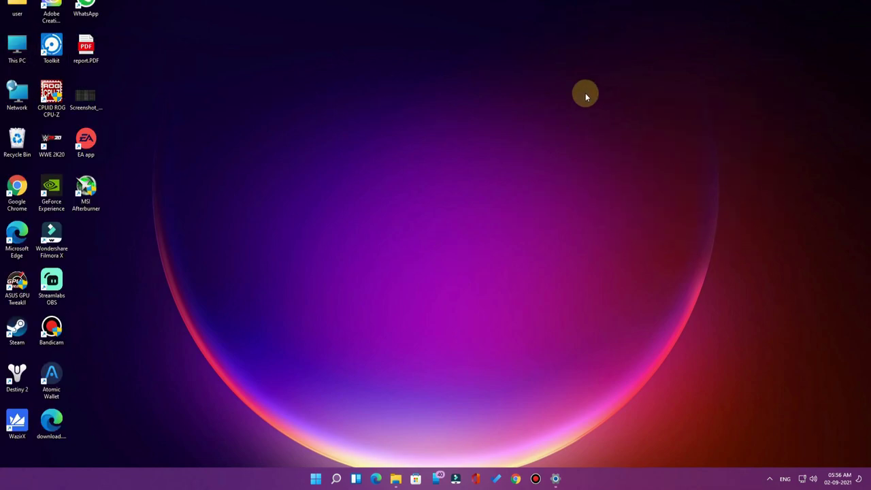
pyautogui.rightClick(714, 66)
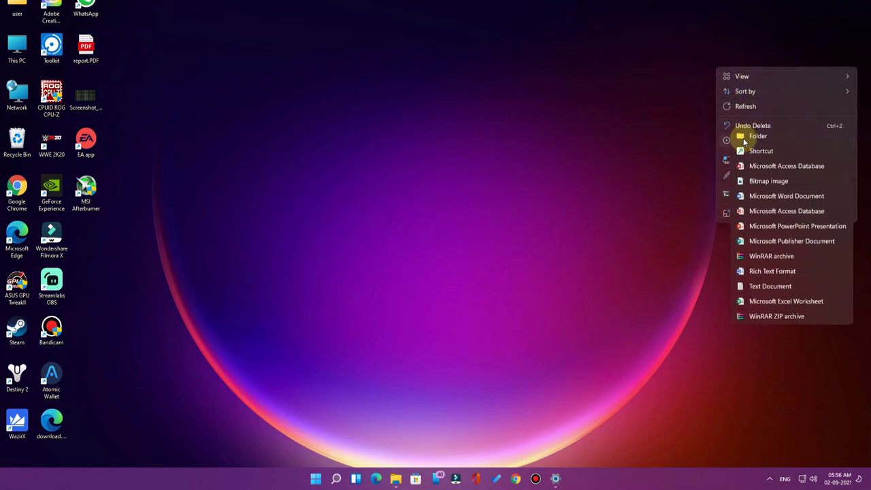
# Create a new desktop folder named {ED7BA470-8E54-465E-825C-99712043E01C}.
pyautogui.click(762, 142)
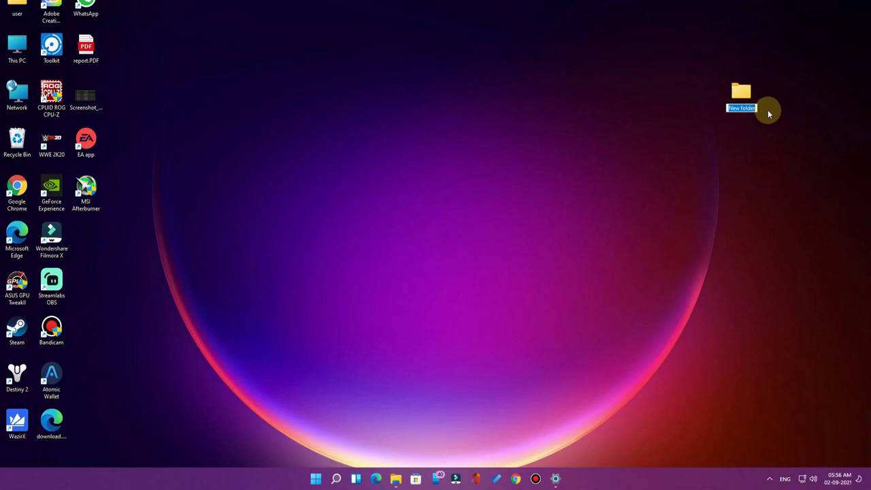
pyautogui.write('{E07BA470-8E54-465E-825C-99712043E01C}')
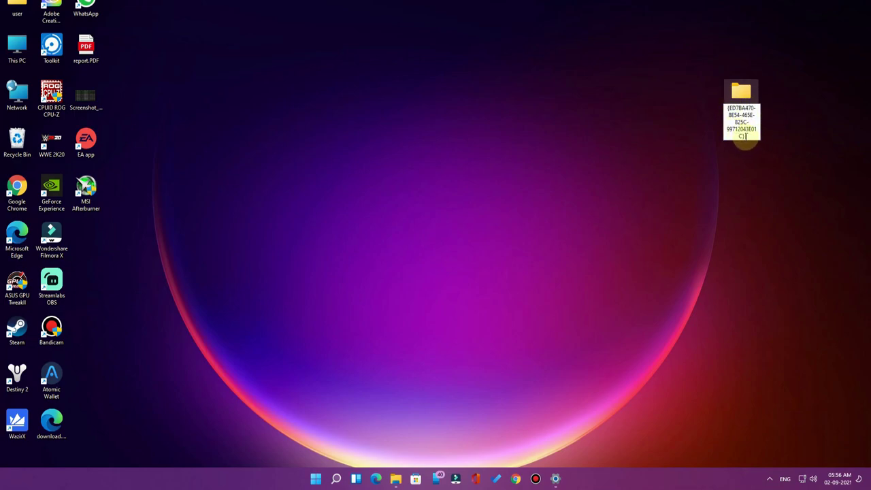
pyautogui.hotkey('ctrl', 'a')
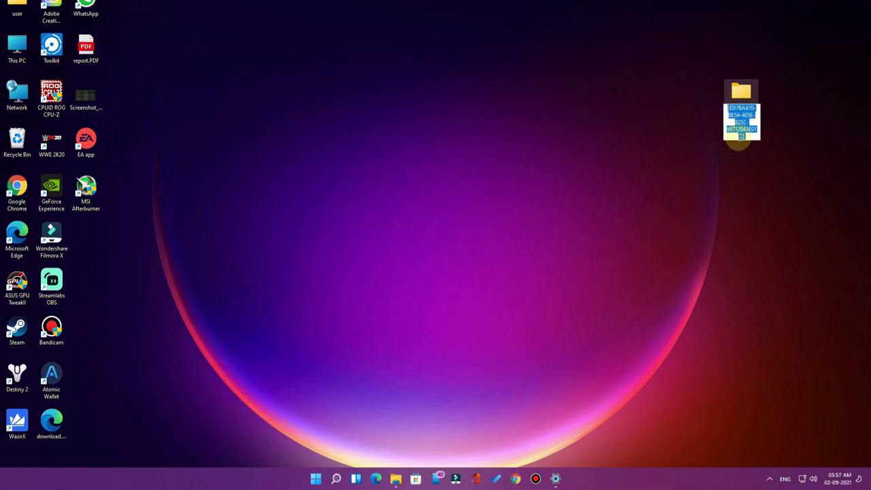
pyautogui.click(747, 136)
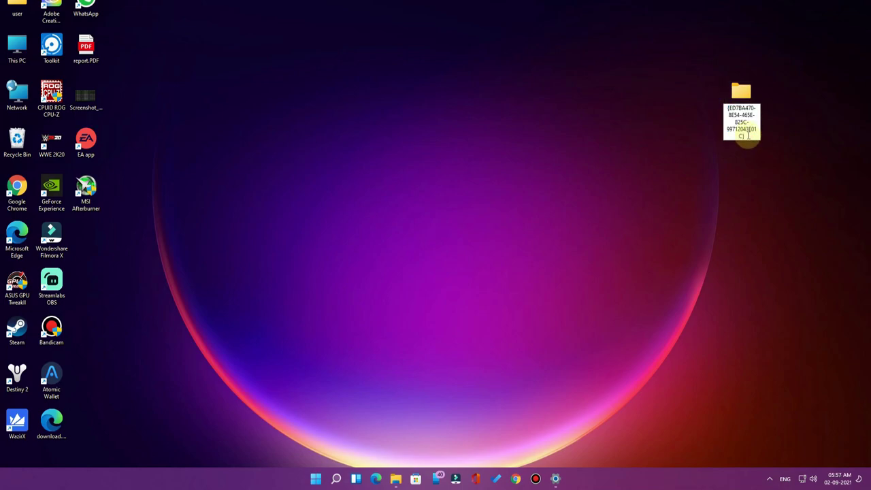
pyautogui.click(747, 138)
pyautogui.press('Return')
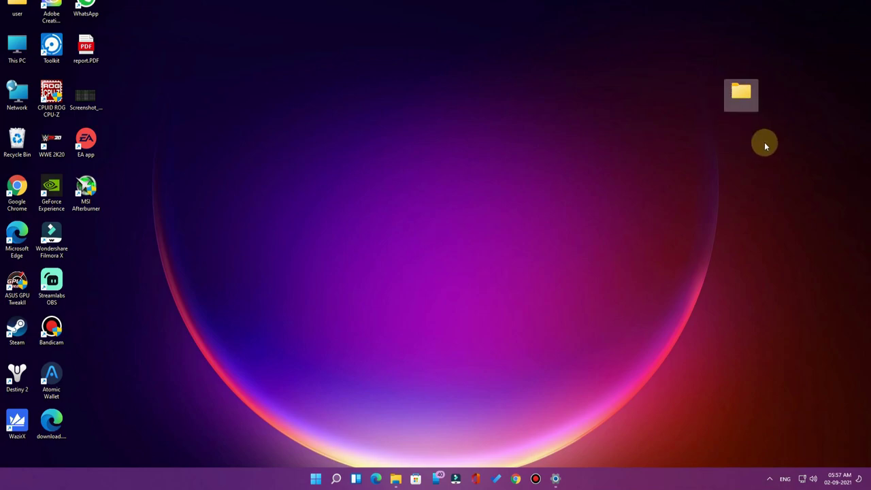
# Refresh the desktop so the folder gets its Control Panel icon, then drag it top-right.
pyautogui.rightClick(716, 165)
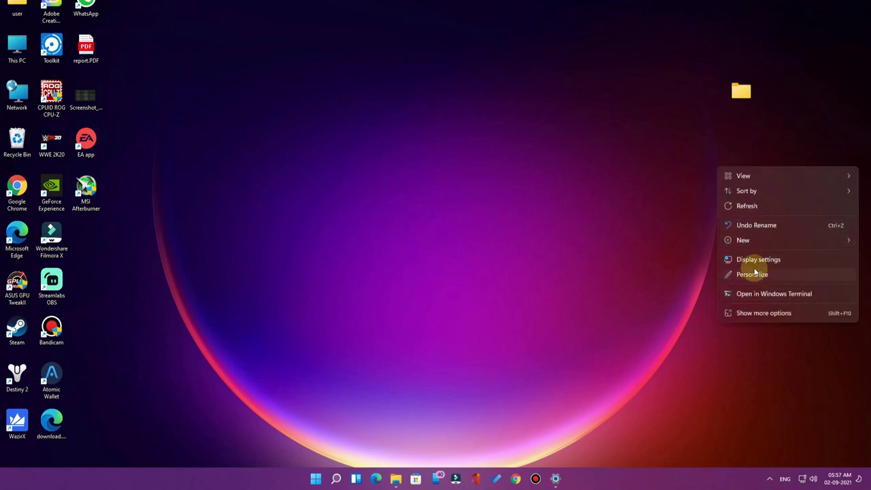
pyautogui.click(754, 203)
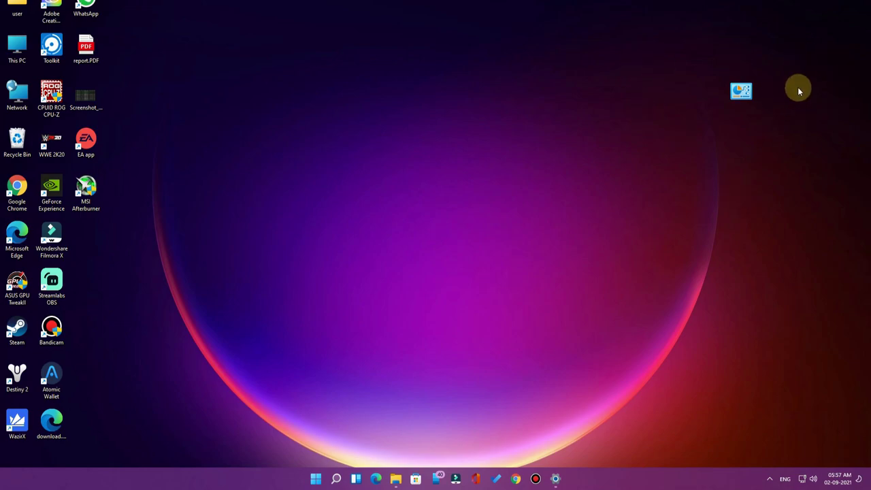
pyautogui.moveTo(739, 96); pyautogui.dragTo(776, 42)
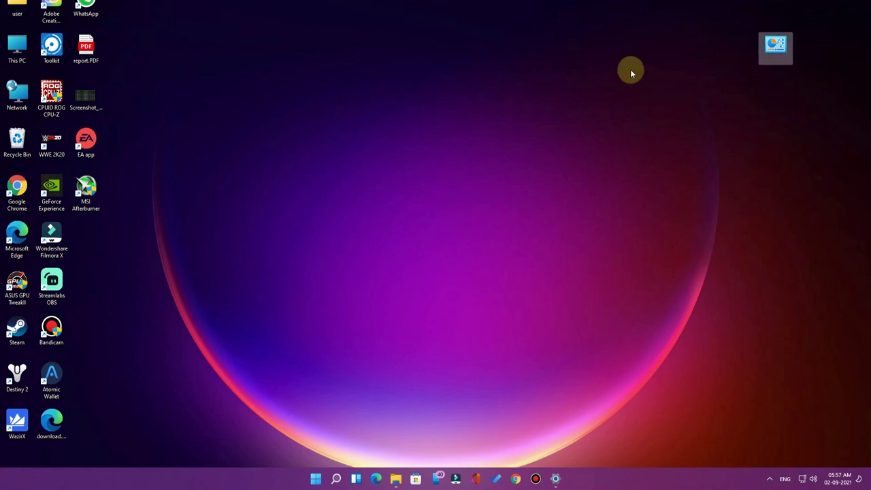
# Open the God Mode folder and scroll through its 203 categorized Control Panel tasks.
pyautogui.doubleClick(763, 43)
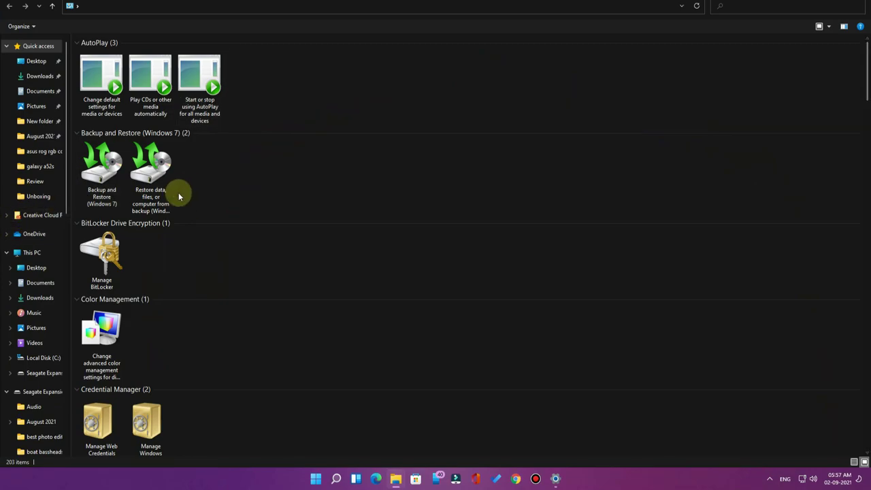
pyautogui.scroll(-15, 269, 275)
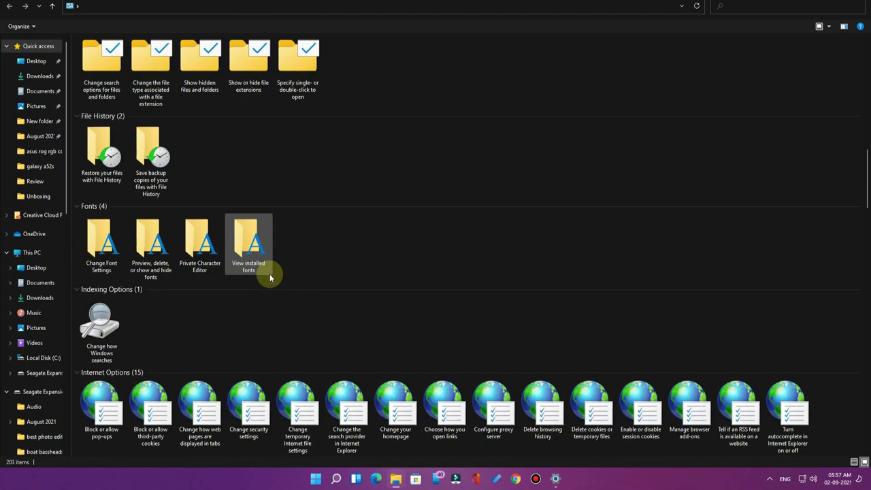
pyautogui.scroll(-20, 270, 273)
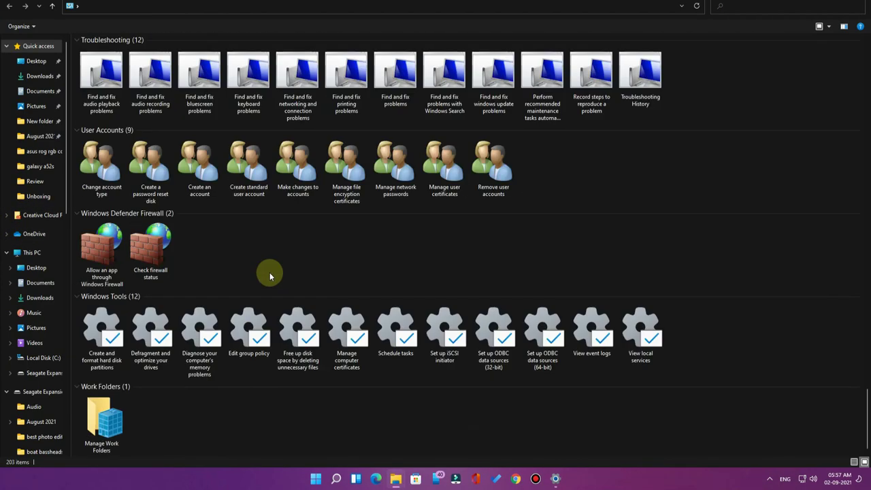
pyautogui.scroll(20, 270, 275)
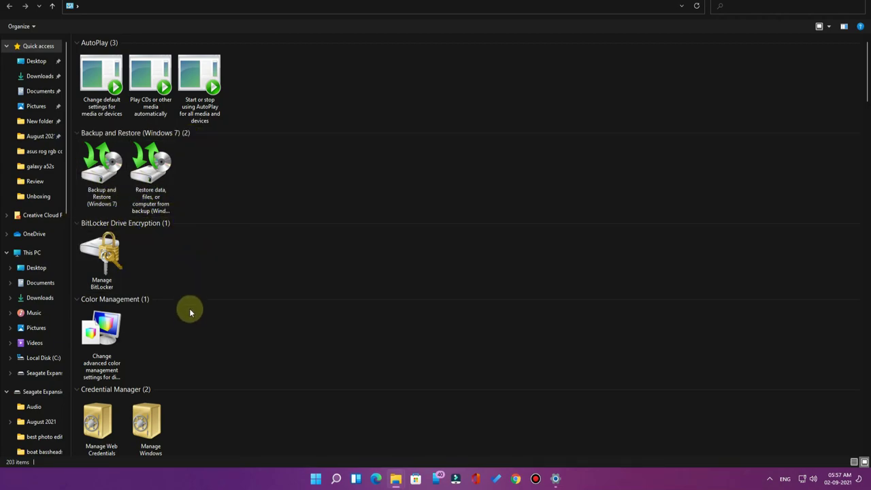
pyautogui.scroll(-3, 188, 306)
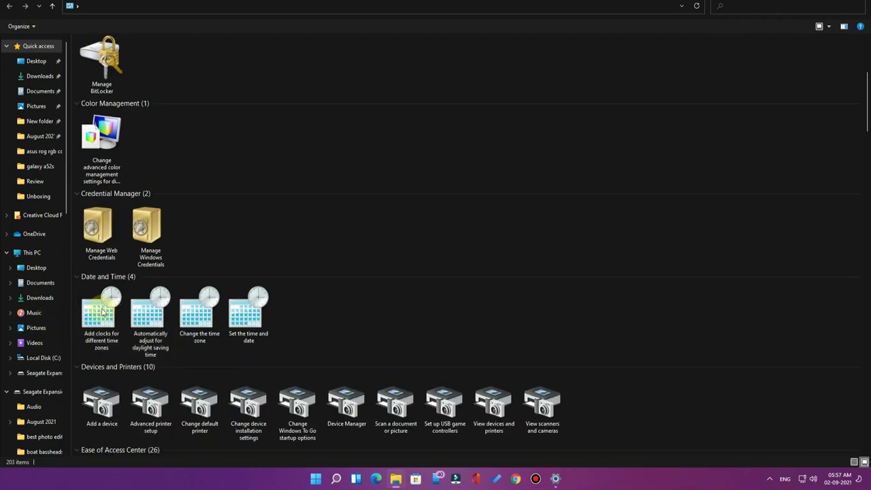
pyautogui.scroll(-3, 403, 343)
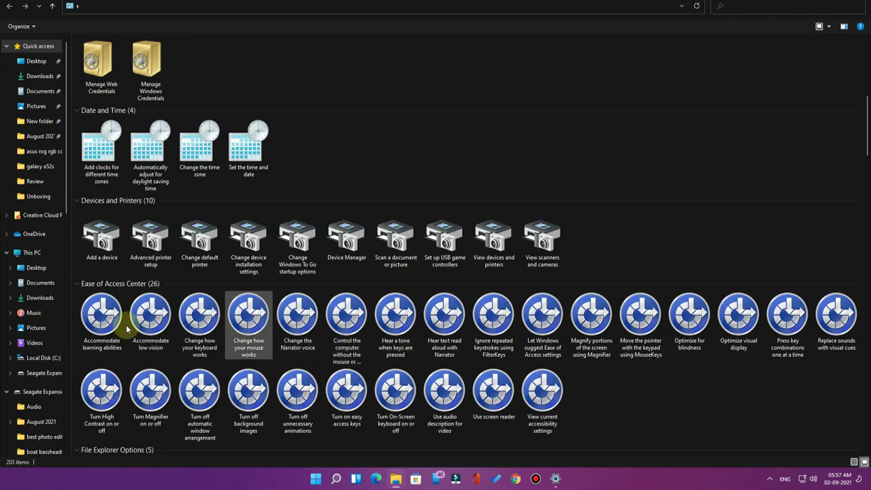
pyautogui.doubleClick(203, 164)
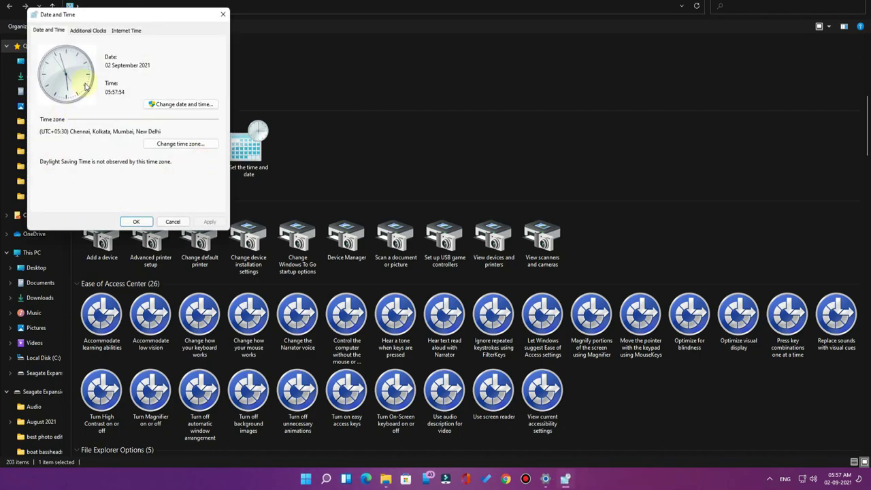
pyautogui.click(223, 14)
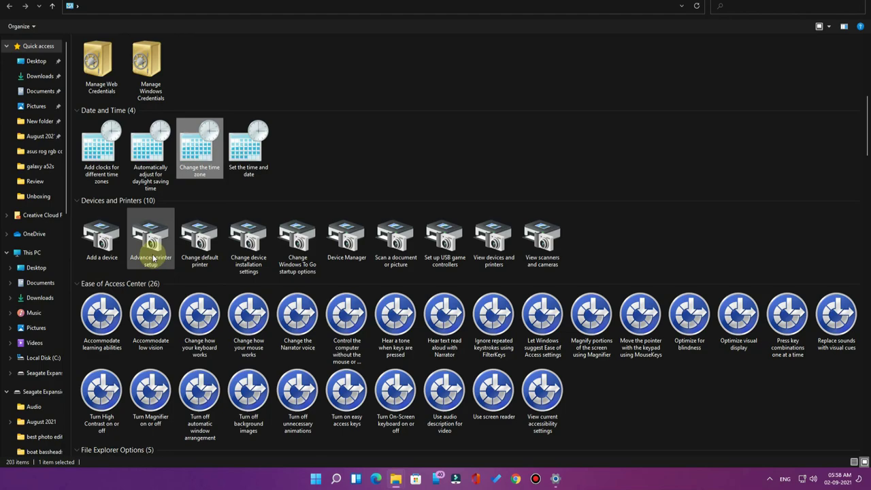
# Start and cancel Add a device, then open Devices and Printers via Change default printer.
pyautogui.click(101, 239)
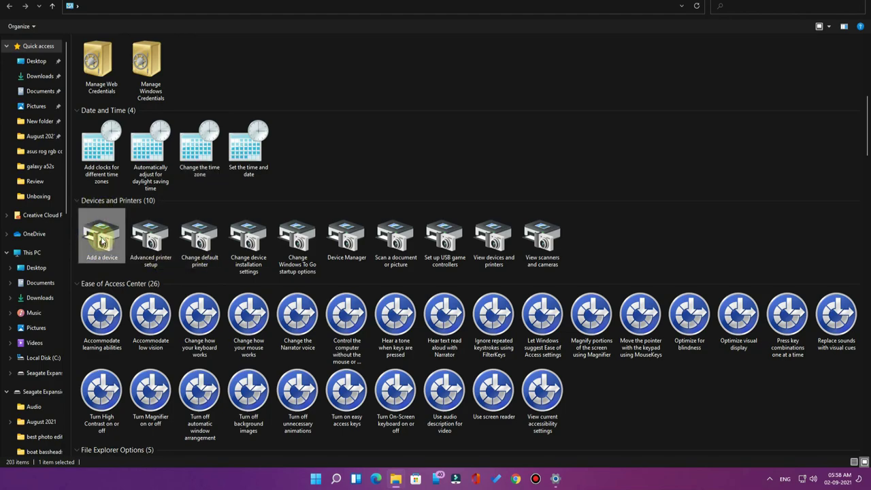
pyautogui.doubleClick(101, 240)
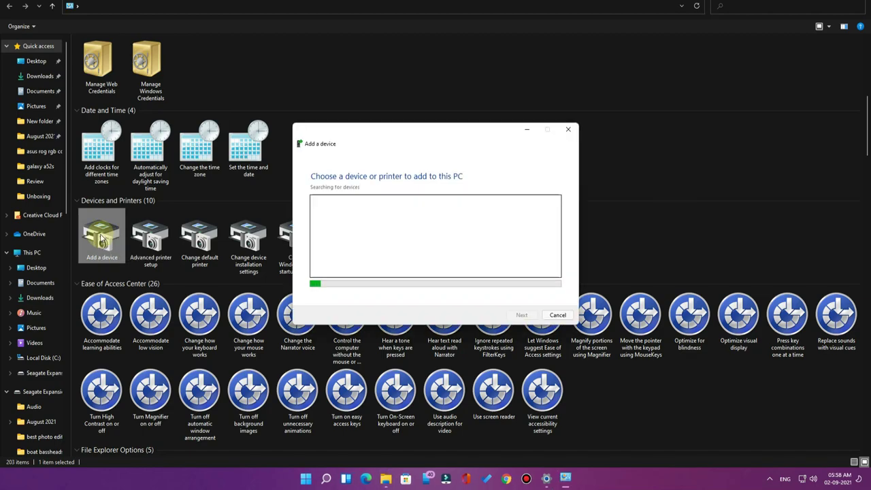
pyautogui.click(568, 130)
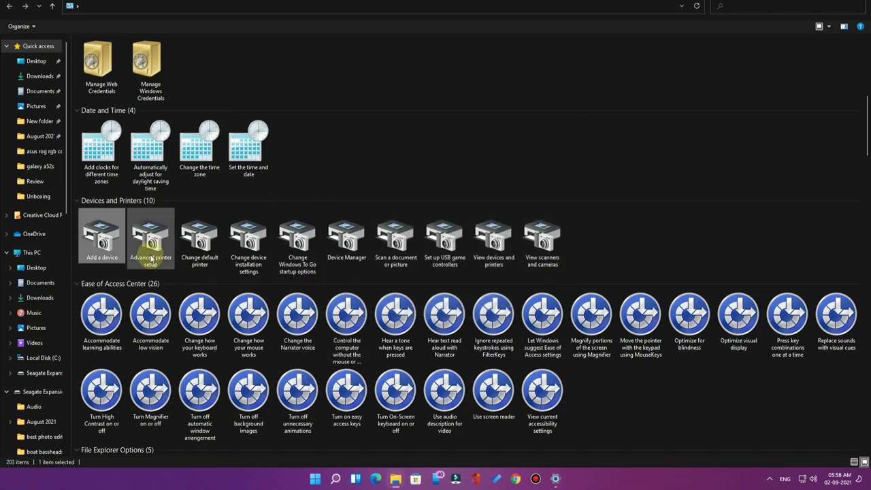
pyautogui.click(209, 249)
pyautogui.doubleClick(209, 249)
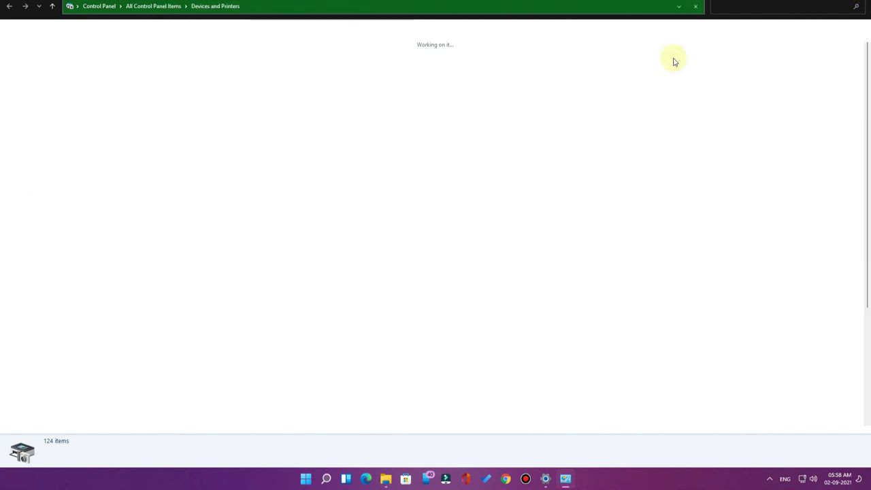
# Scroll down the God Mode task list toward Work Folders, then back up.
pyautogui.scroll(-5, 534, 383)
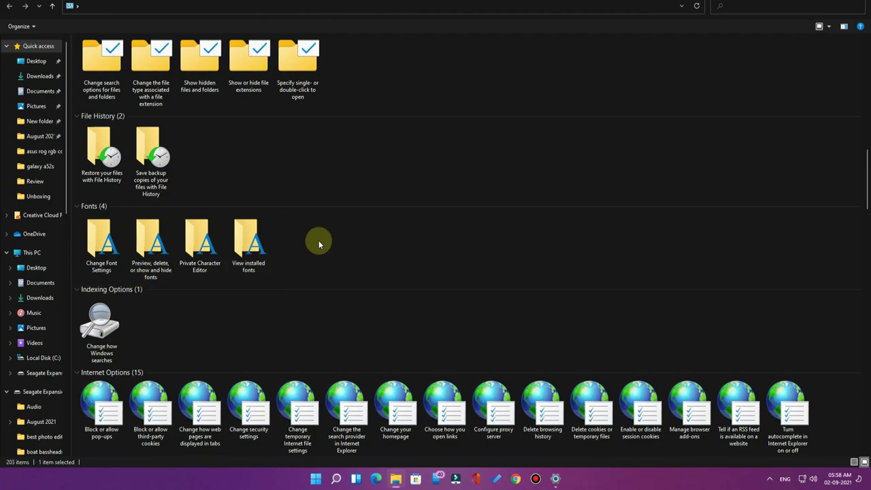
pyautogui.scroll(-6, 318, 240)
pyautogui.scroll(-3, 156, 304)
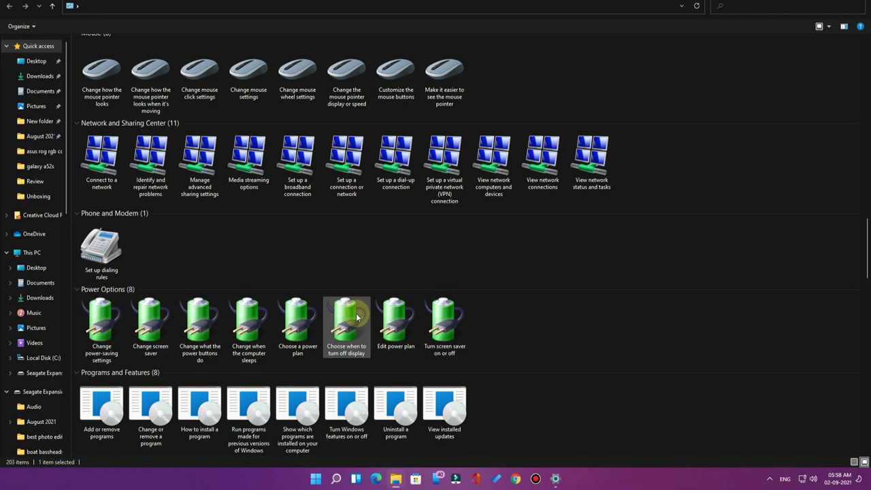
pyautogui.scroll(-2, 357, 318)
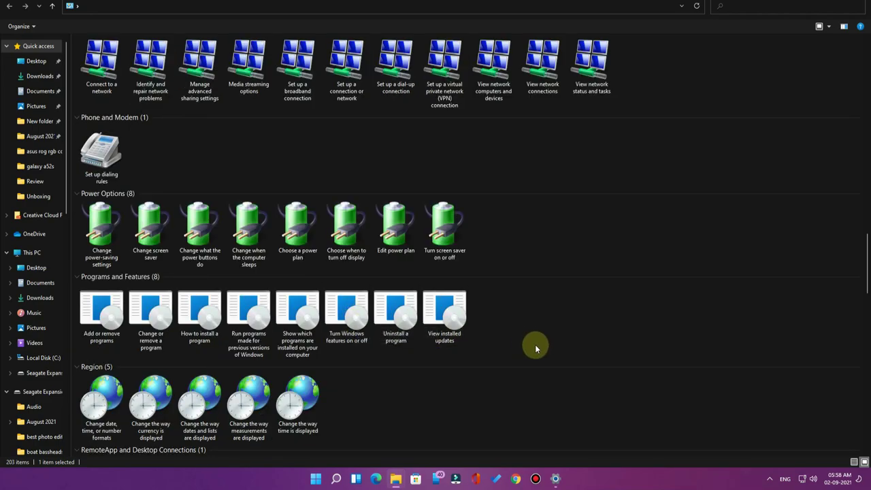
pyautogui.scroll(-10, 189, 239)
pyautogui.scroll(-8, 188, 237)
pyautogui.scroll(-3, 188, 237)
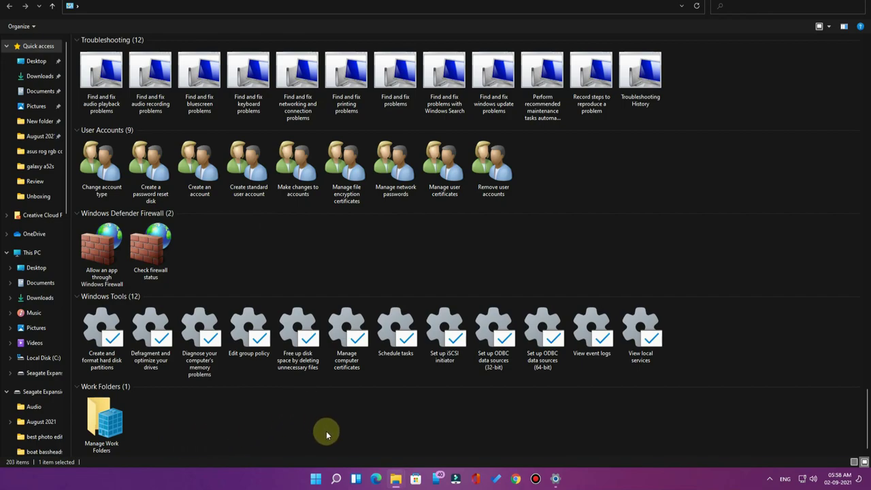
pyautogui.scroll(20, 303, 432)
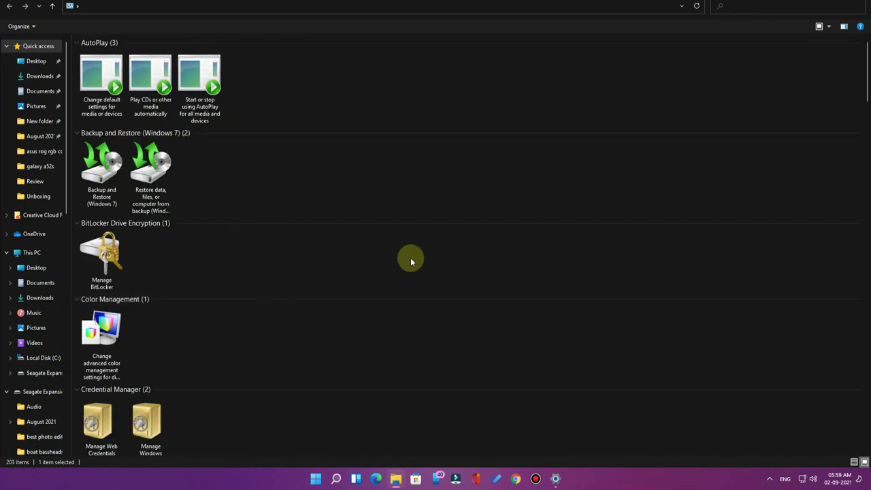